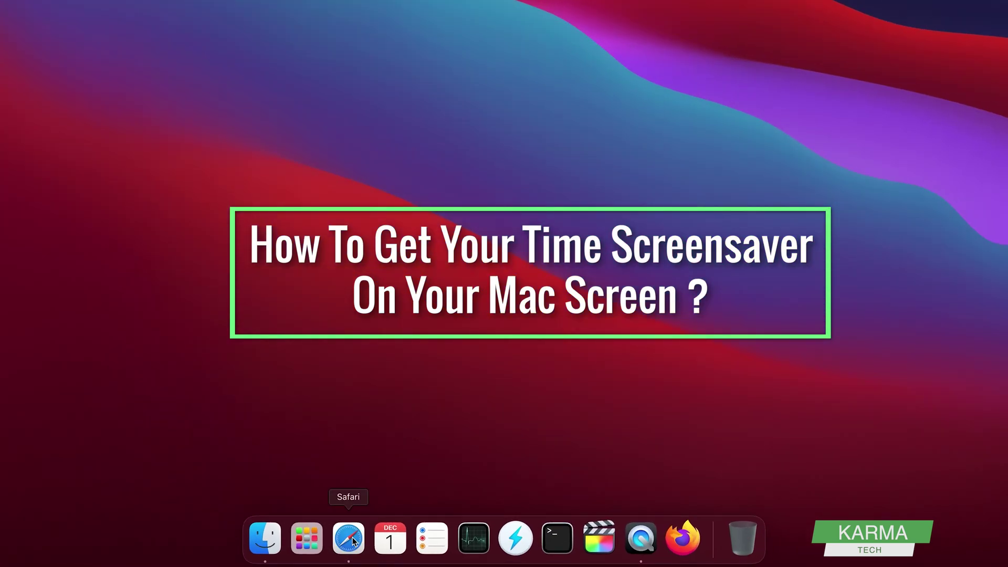
Step: Launch Safari and go to fliqlo.com by entering 'fliqlo' in the address bar
click(353, 541)
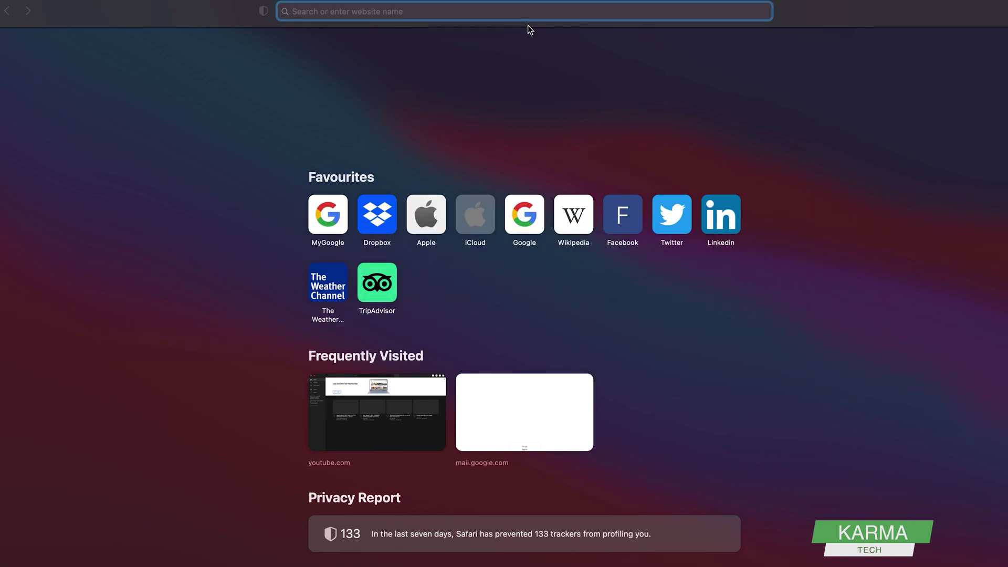
text(fli)
key(BackSpace)
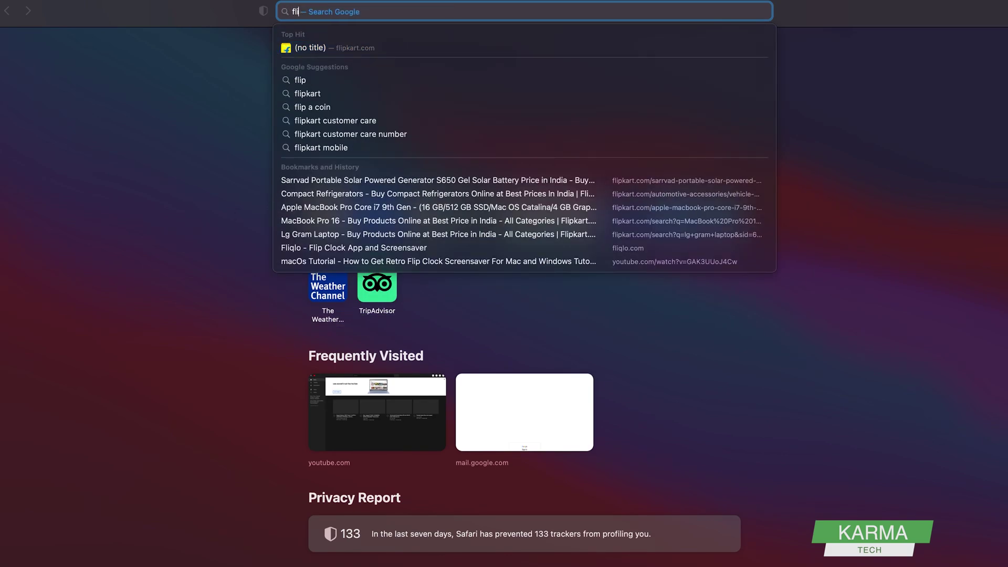
text(qlo.com)
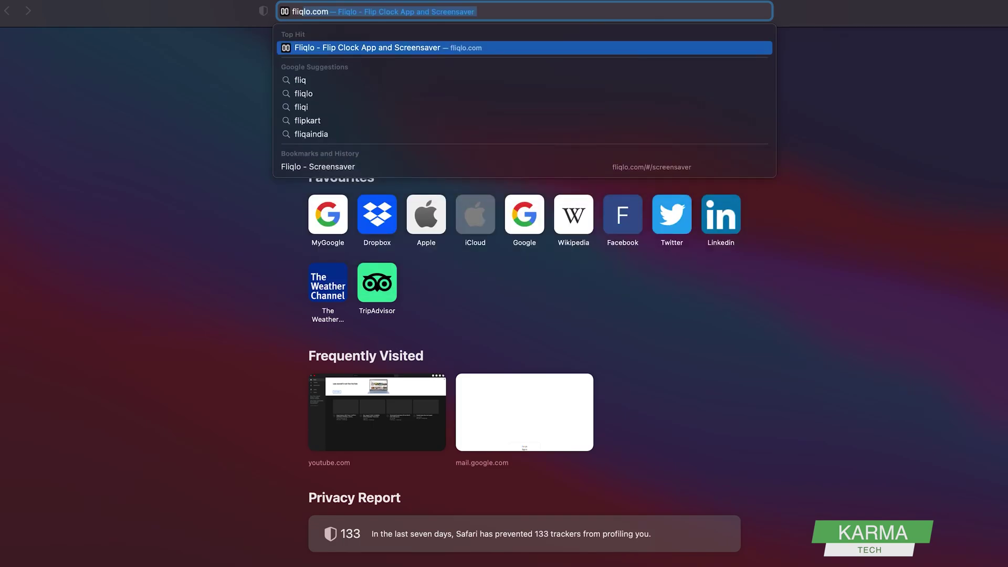
key(Return)
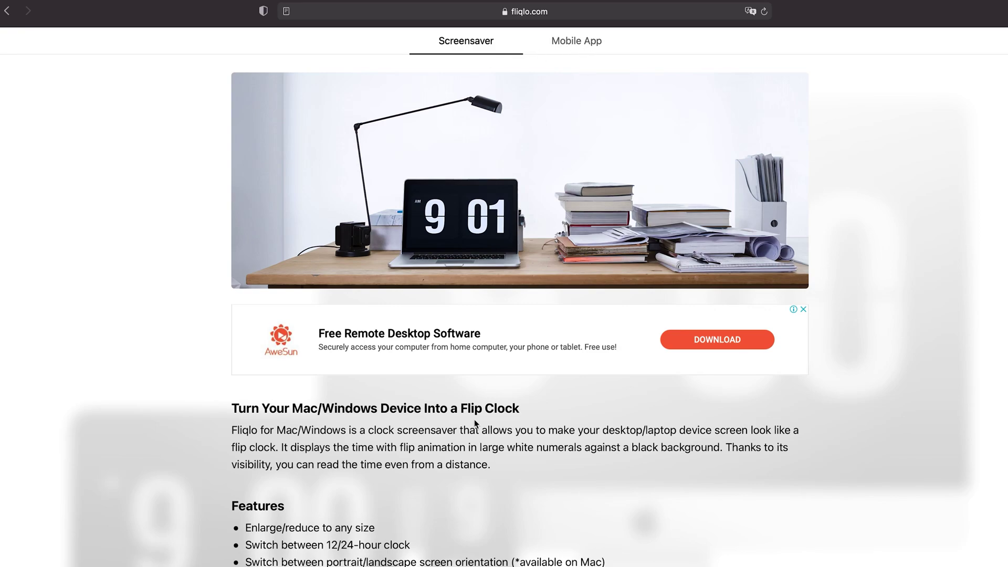
Step: Download the free Mac version of Fliqlo and allow downloads from fliqlo.com
scroll(475, 420, down, 5)
scroll(474, 419, down, 5)
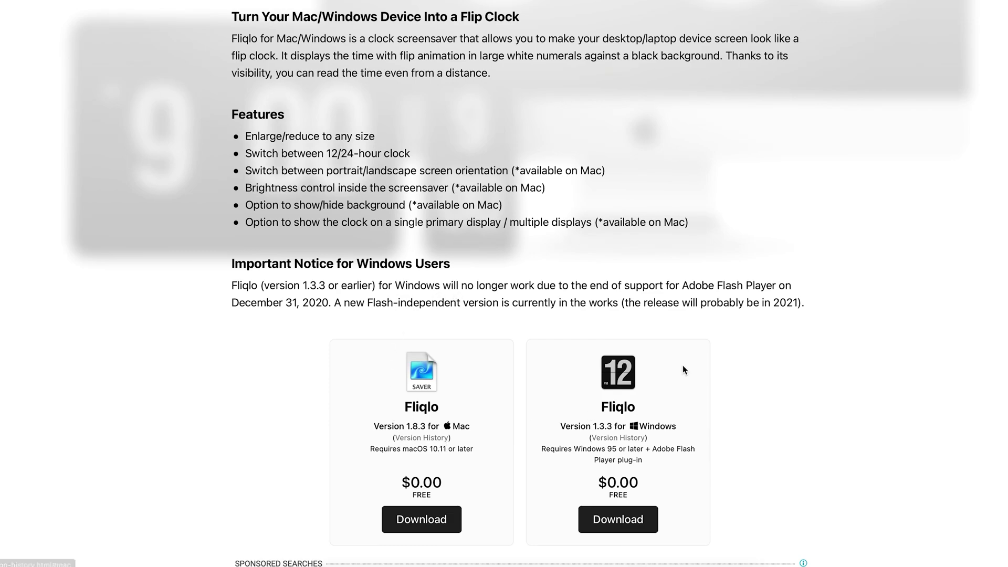
click(414, 524)
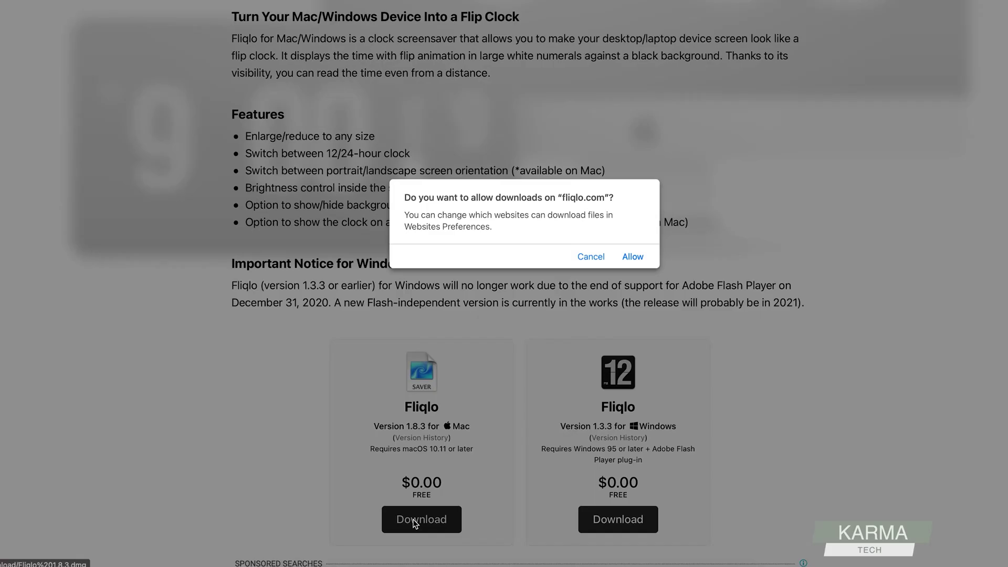
click(633, 257)
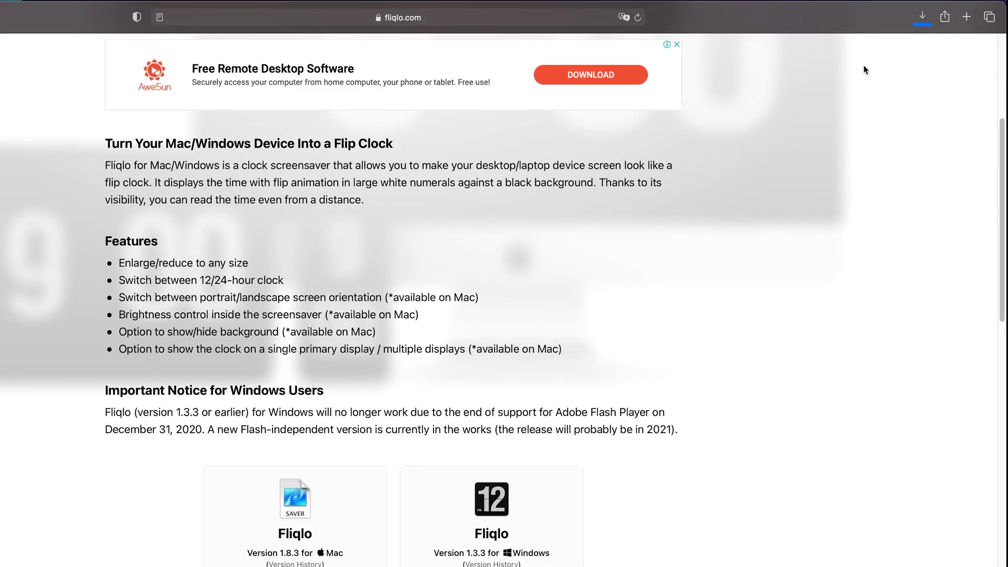
Step: Check Safari's Downloads list to confirm Fliqlo 1.8.3.dmg (4.1 MB) has completed
click(918, 21)
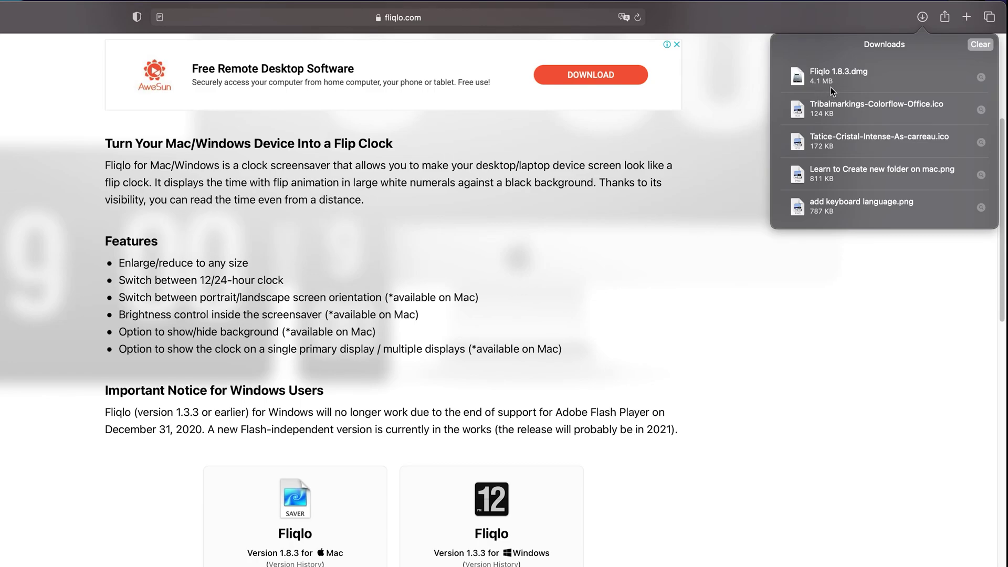
scroll(782, 367, down, 5)
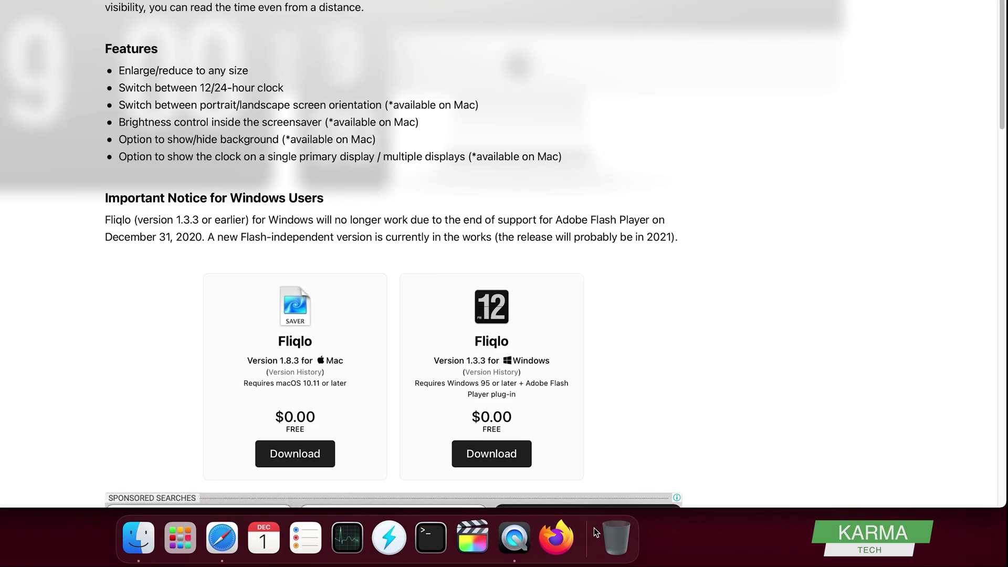
Step: Mount Fliqlo 1.8.3.dmg from the Downloads folder in Finder
click(138, 537)
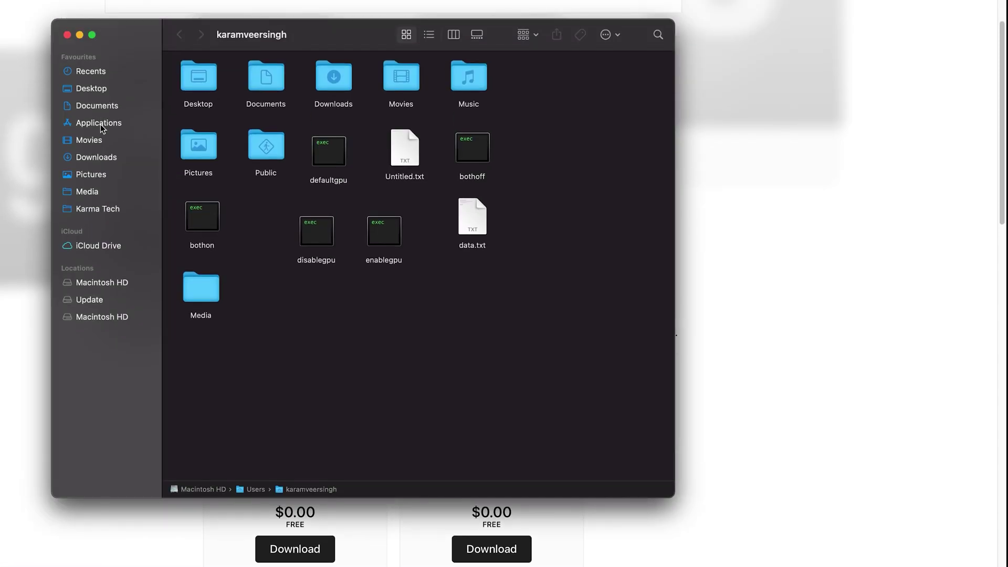
click(96, 160)
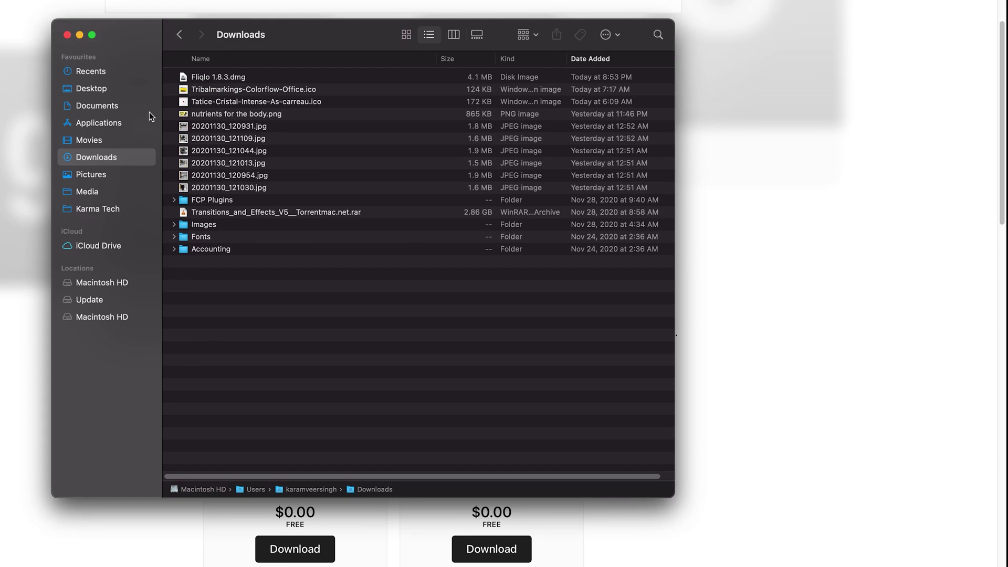
click(219, 78)
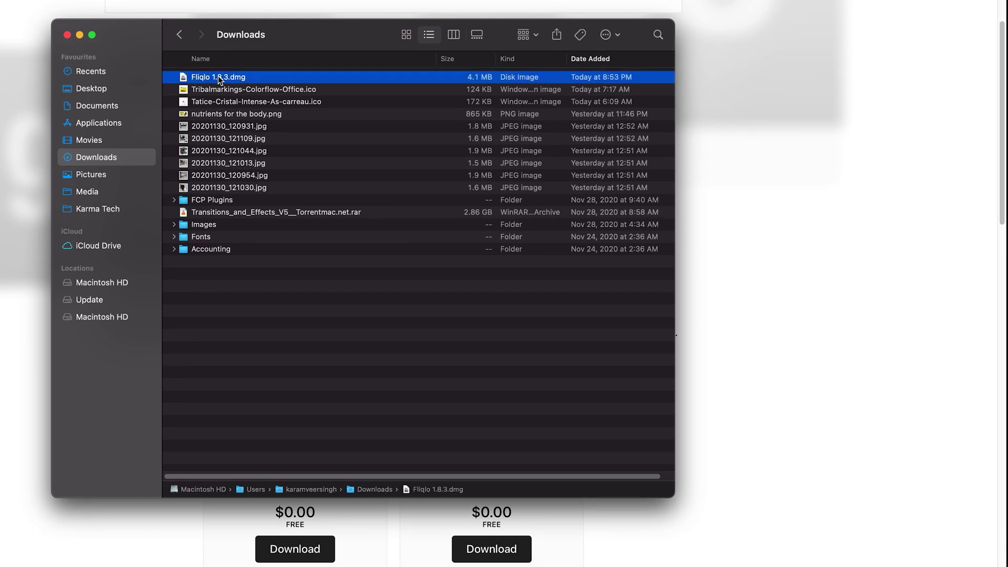
double_click(219, 78)
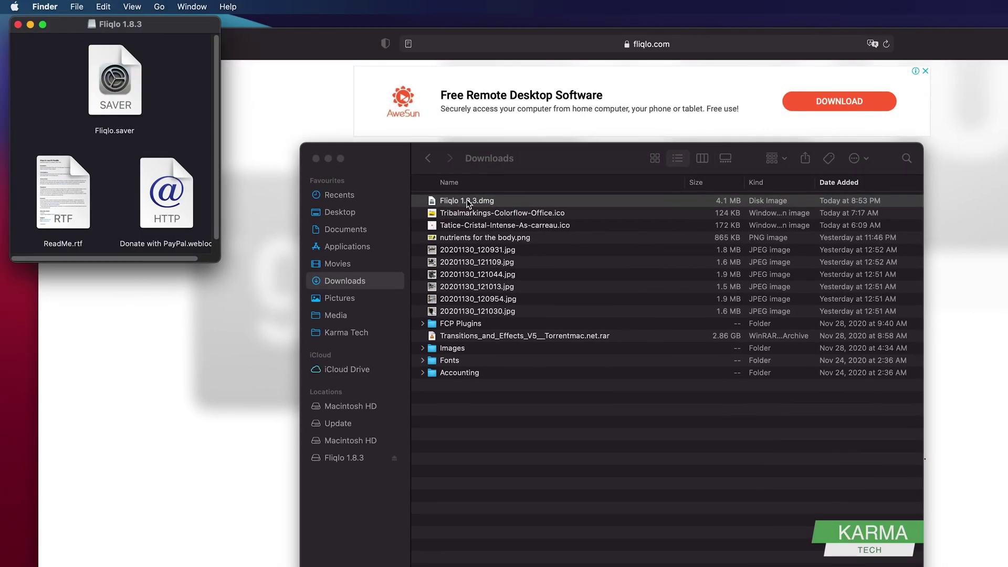
Step: Install Fliqlo.saver with the 'Install for this user only' option
double_click(114, 92)
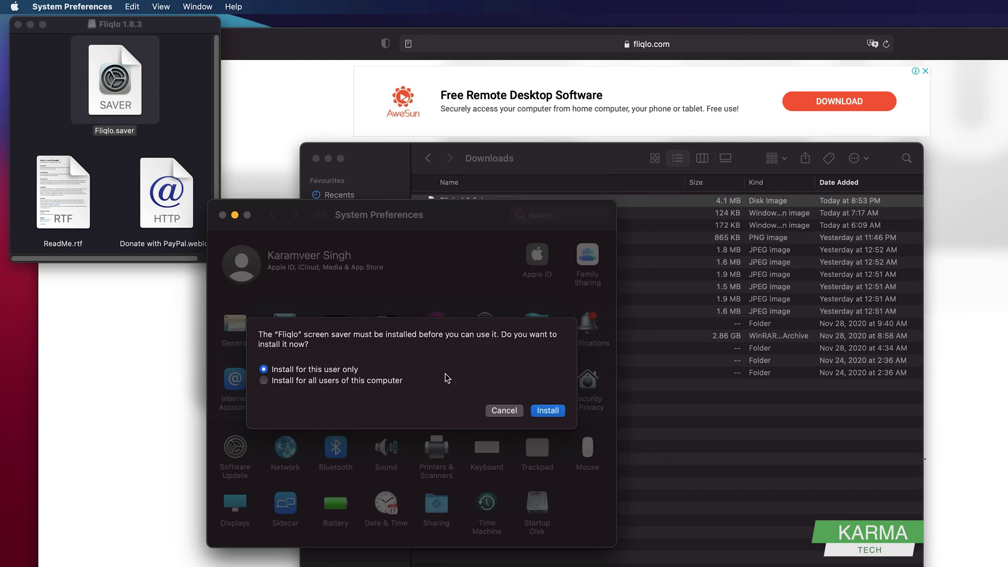
click(553, 415)
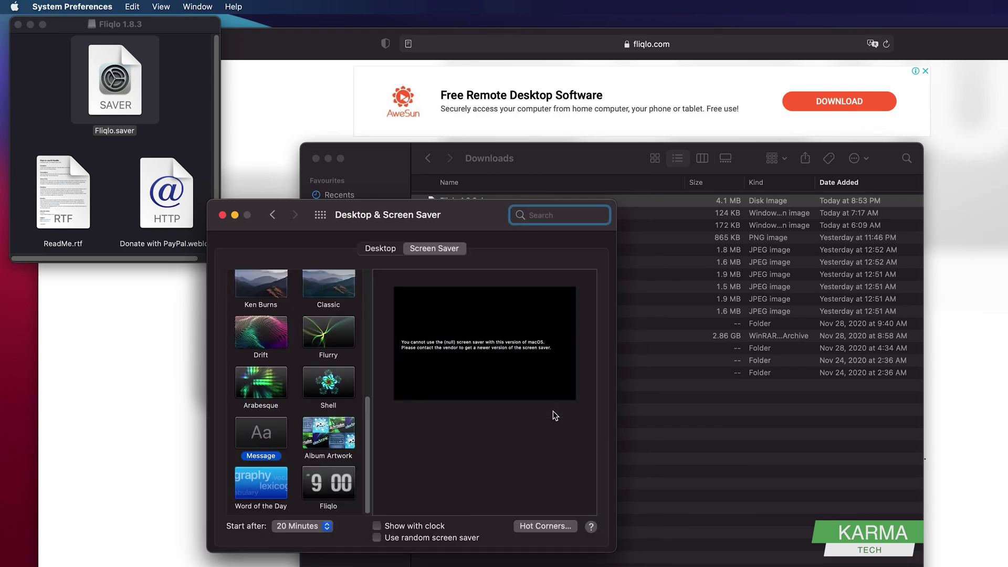
Step: Select the Fliqlo thumbnail in the Desktop & Screen Saver list
drag(471, 219, 593, 208)
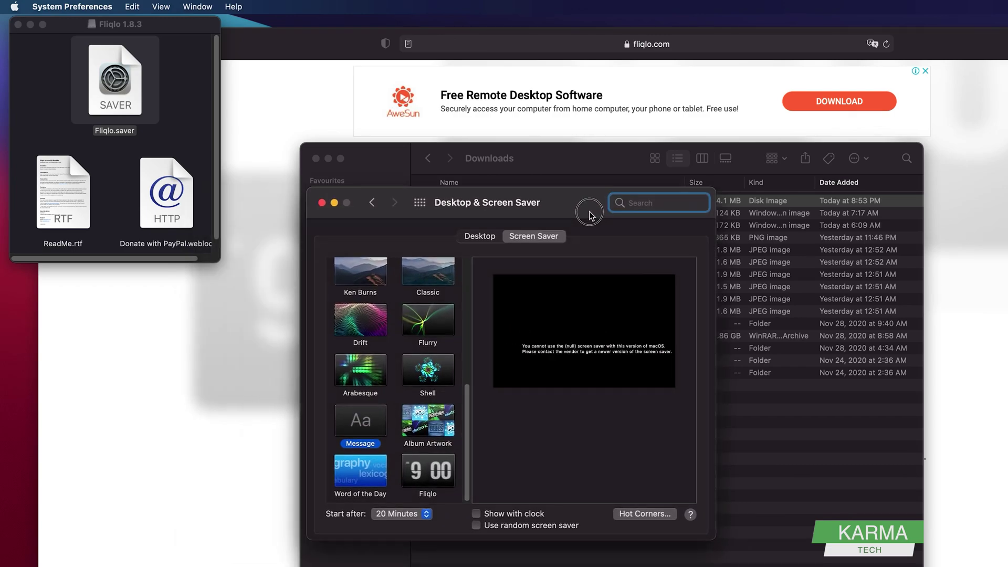
click(451, 476)
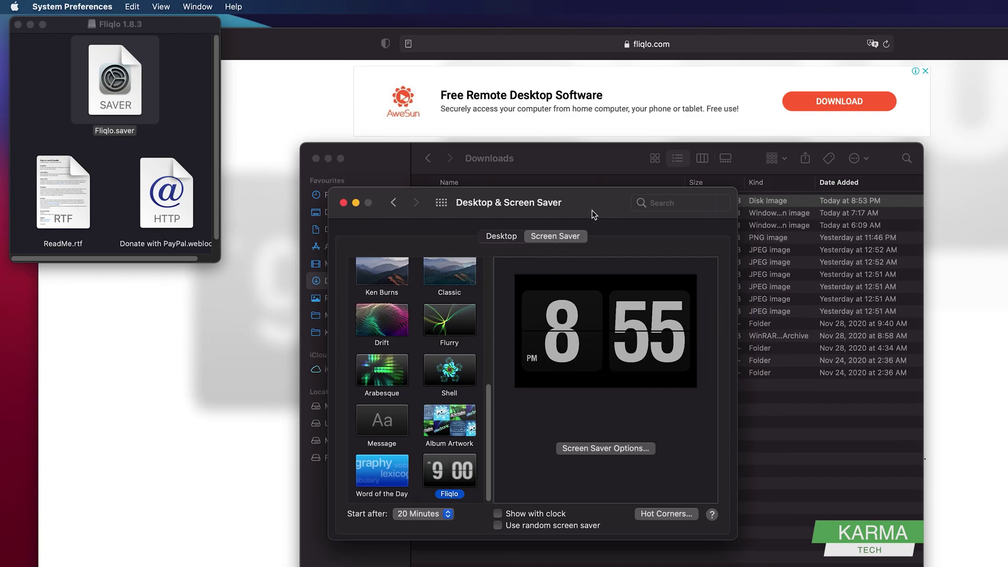
drag(593, 214, 609, 196)
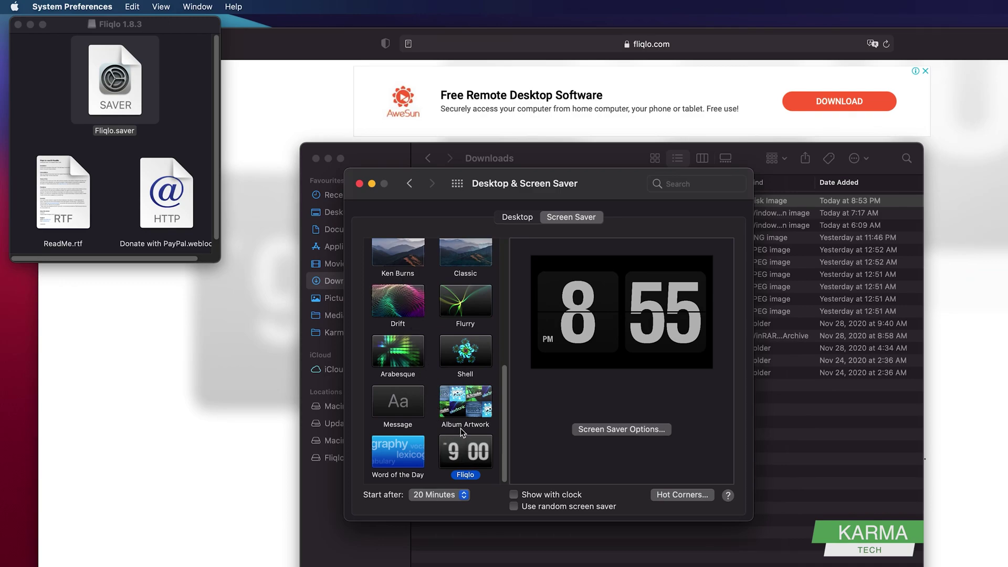
Step: Set Fliqlo's options to 24-hour time format, full scale and Background on
click(642, 430)
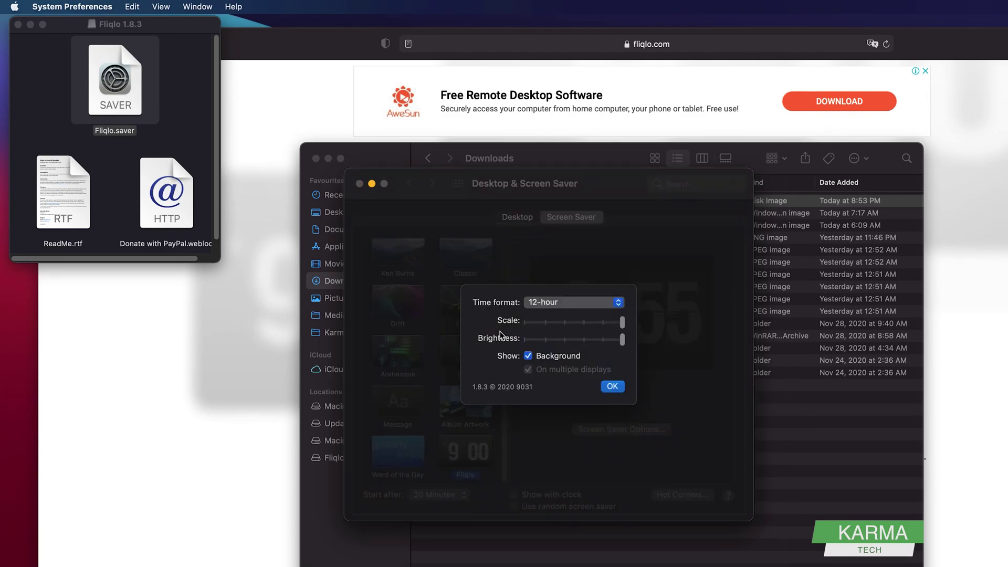
click(618, 303)
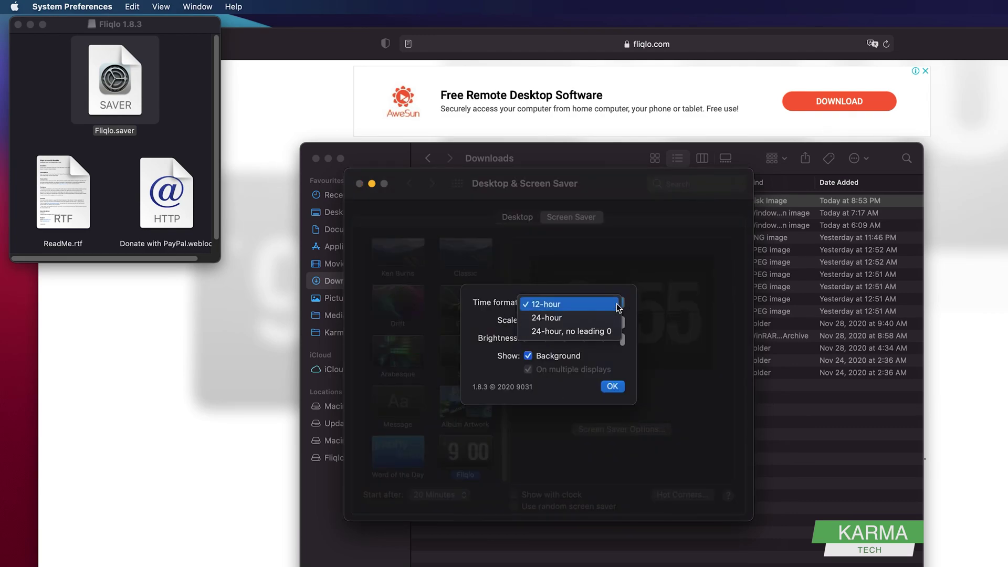
click(601, 318)
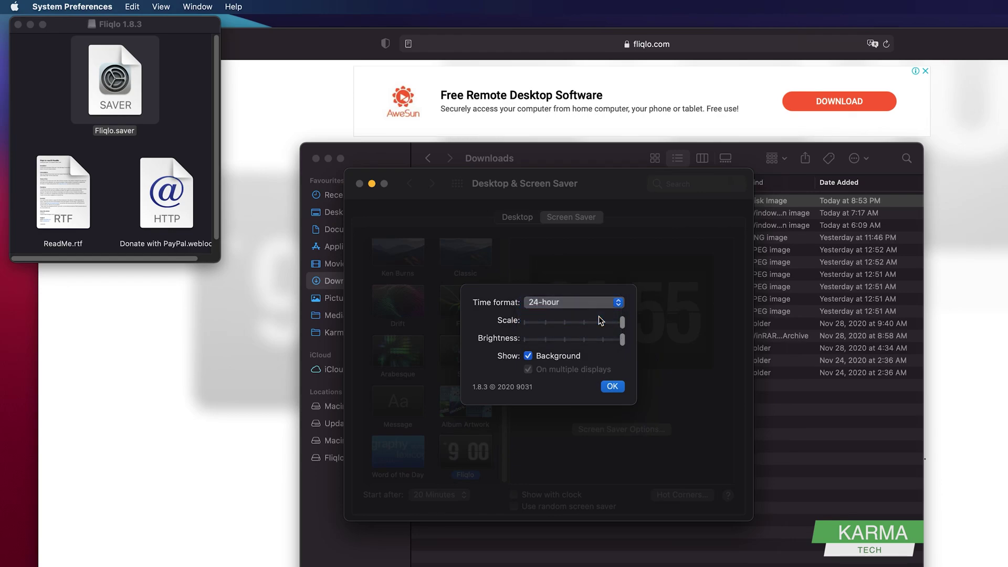
mouse_move(622, 321)
mouse_down()
mouse_move(536, 326)
mouse_move(566, 323)
mouse_up()
mouse_move(563, 322)
mouse_down()
mouse_move(609, 326)
mouse_move(595, 343)
mouse_move(538, 341)
mouse_move(662, 339)
mouse_move(391, 371)
mouse_move(776, 366)
mouse_up()
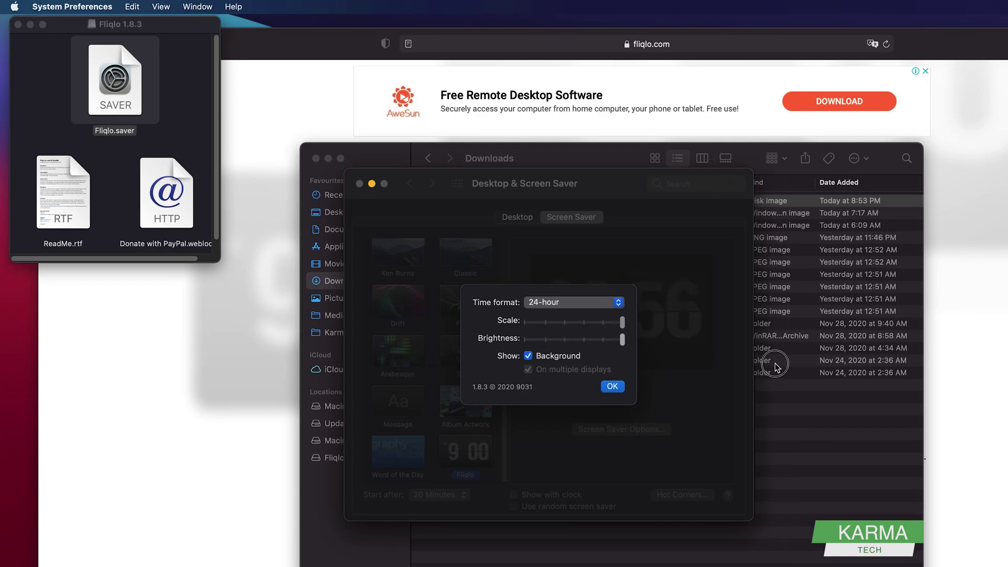
click(529, 357)
click(614, 388)
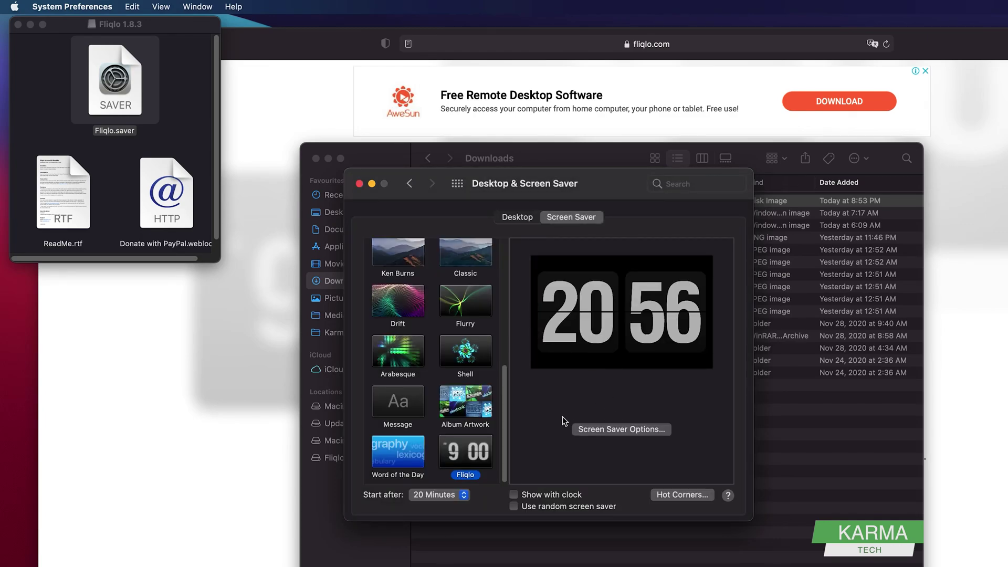
click(464, 495)
click(466, 496)
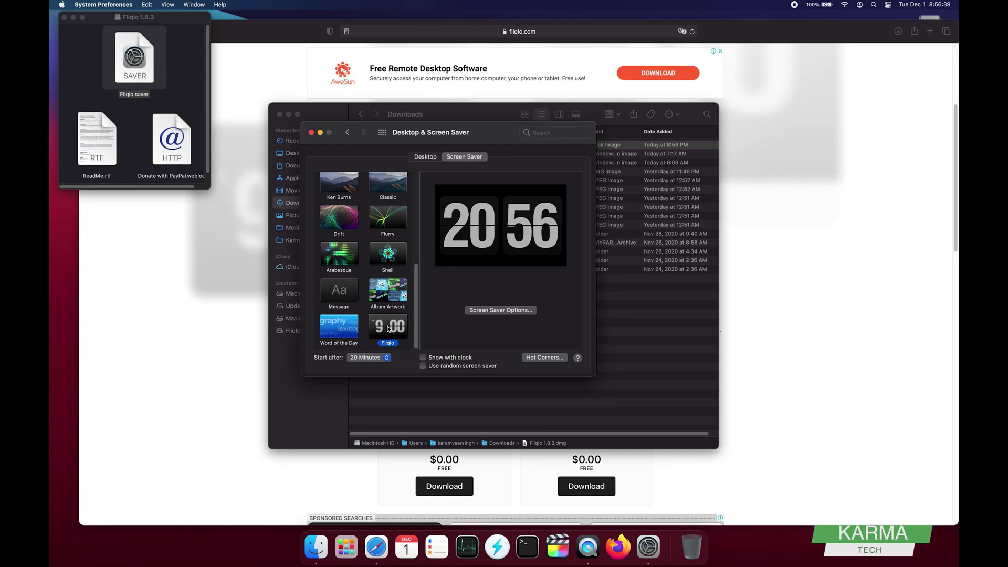
click(365, 359)
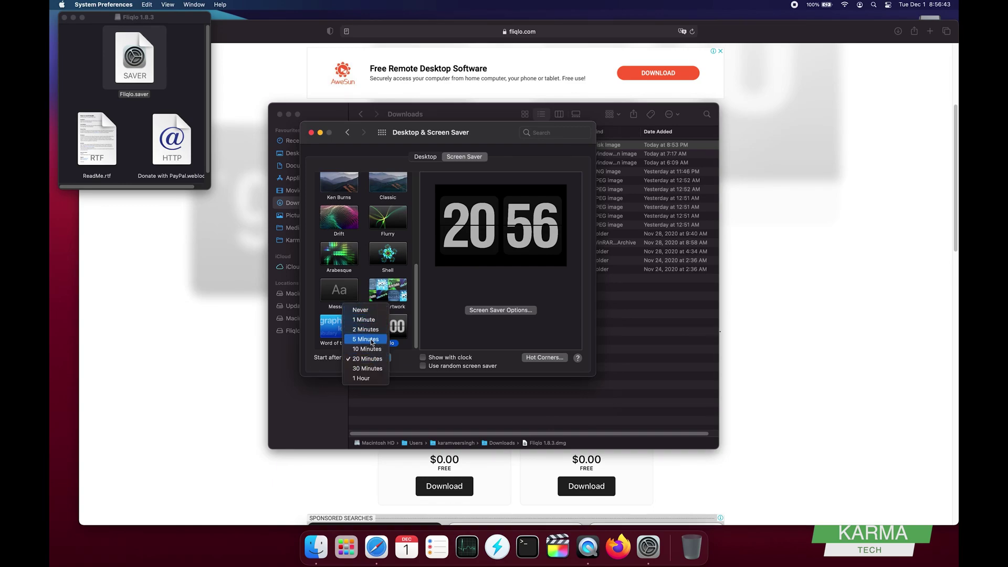
click(370, 360)
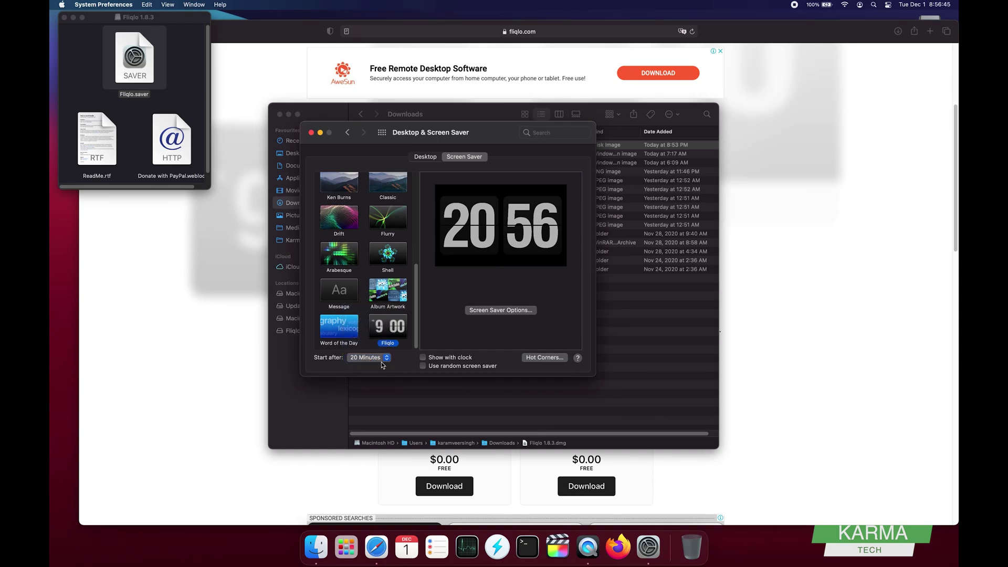